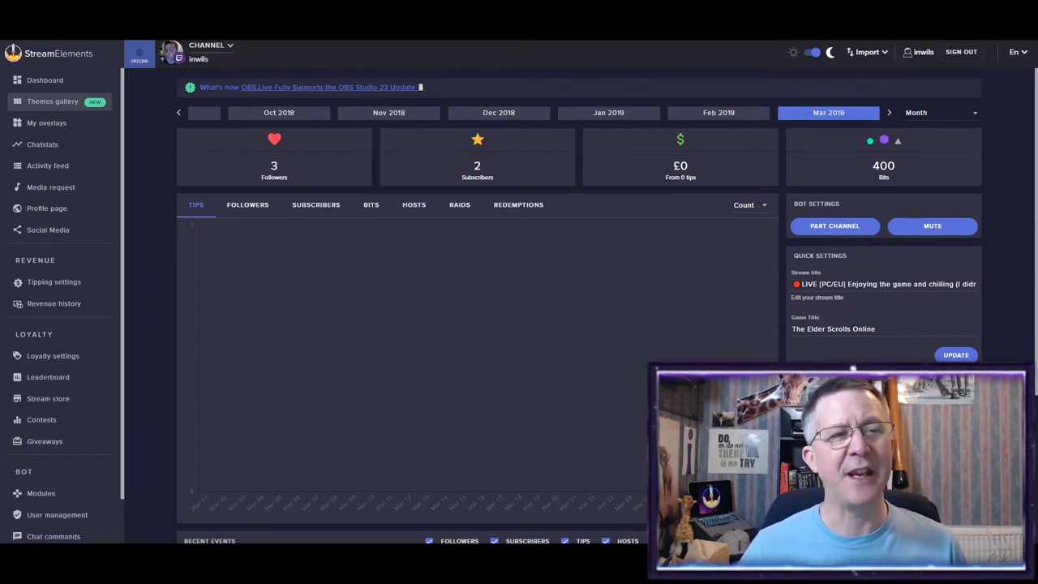
- Open the themes gallery and browse the available super themes
{"action": "left_click", "coordinate": [43, 107]}
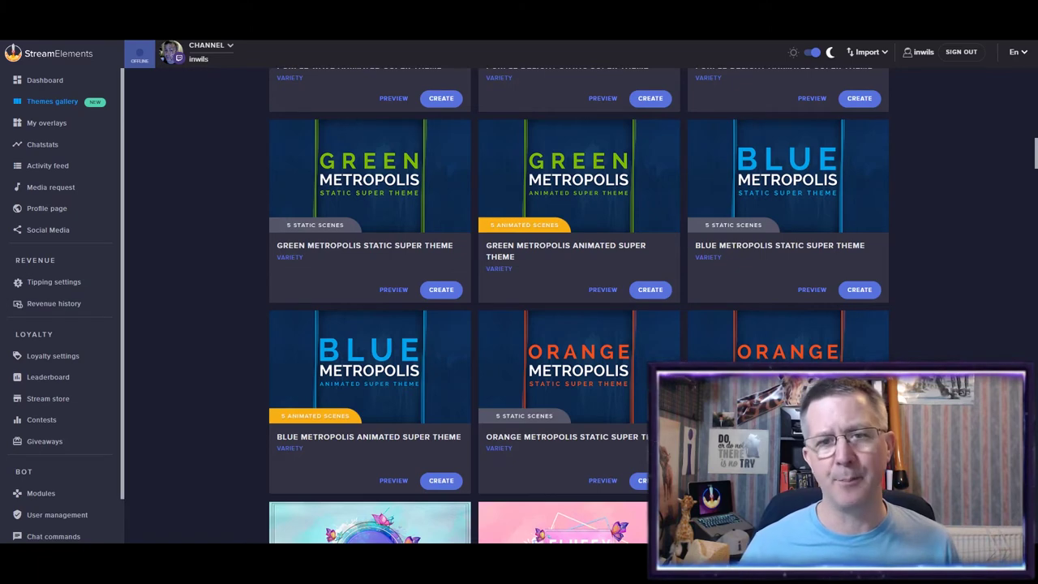
{"action": "scroll", "coordinate": [578, 306], "scroll_direction": "down", "scroll_amount": 7}
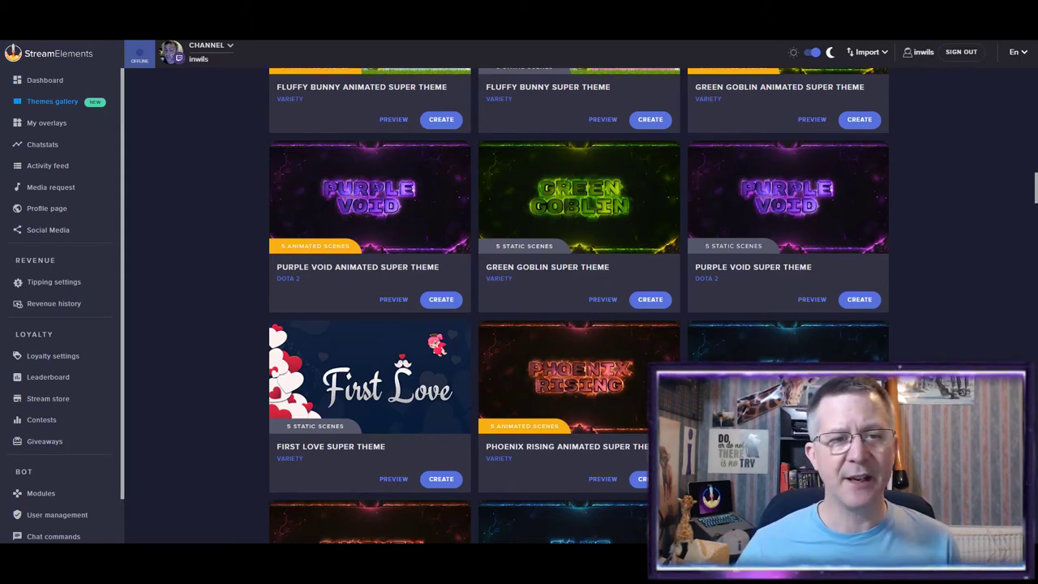
{"action": "scroll", "coordinate": [579, 306], "scroll_direction": "down", "scroll_amount": 1}
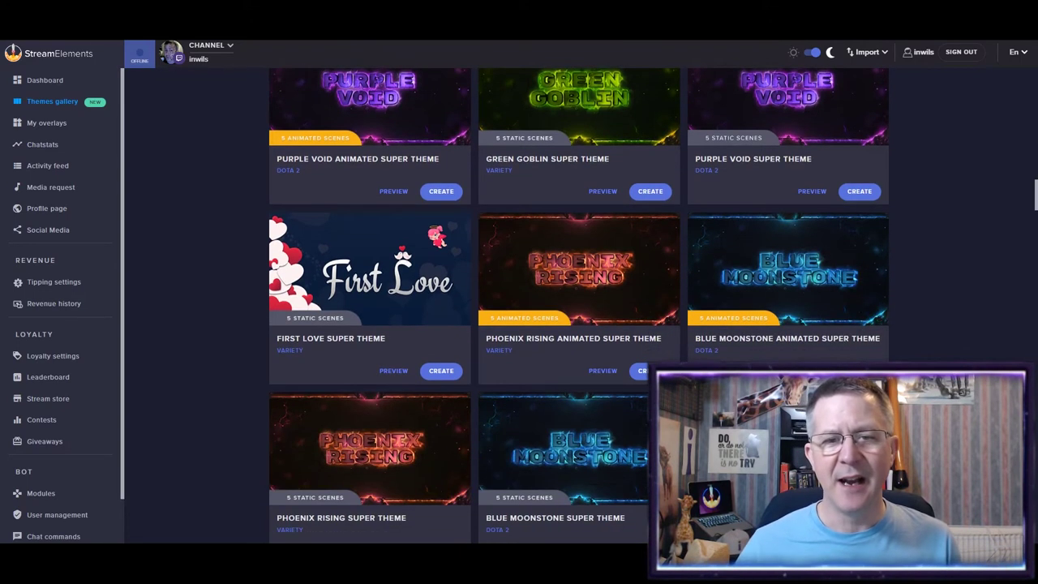
{"action": "scroll", "coordinate": [579, 306], "scroll_direction": "down", "scroll_amount": 2}
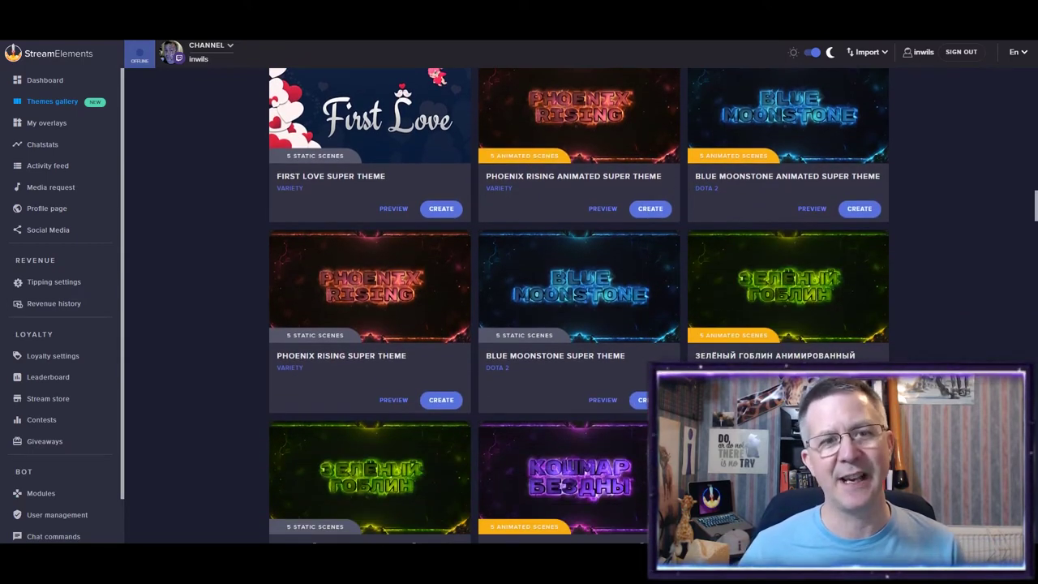
{"action": "scroll", "coordinate": [579, 306], "scroll_direction": "up", "scroll_amount": 2}
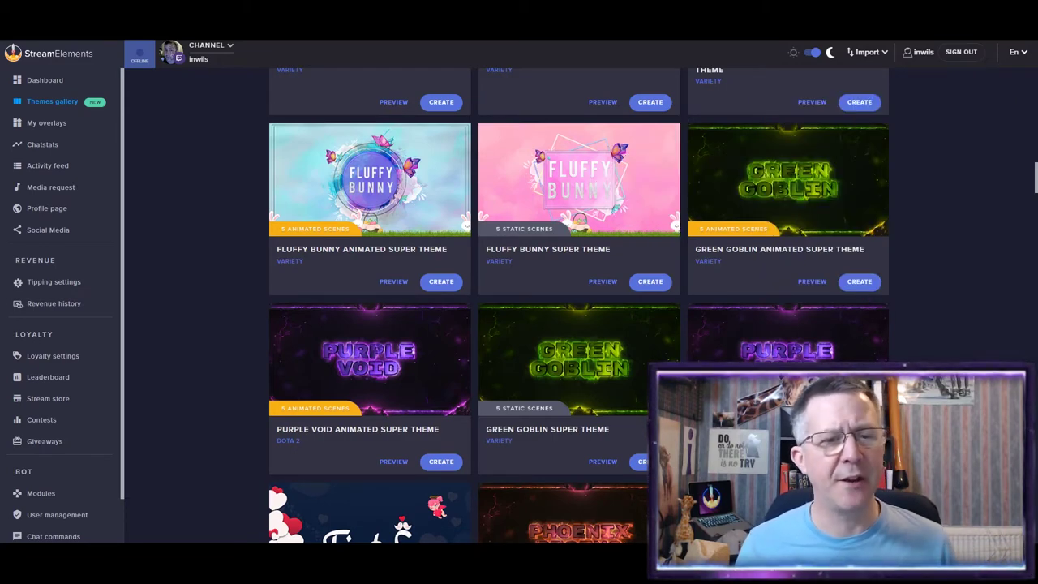
{"action": "scroll", "coordinate": [579, 306], "scroll_direction": "down", "scroll_amount": 2}
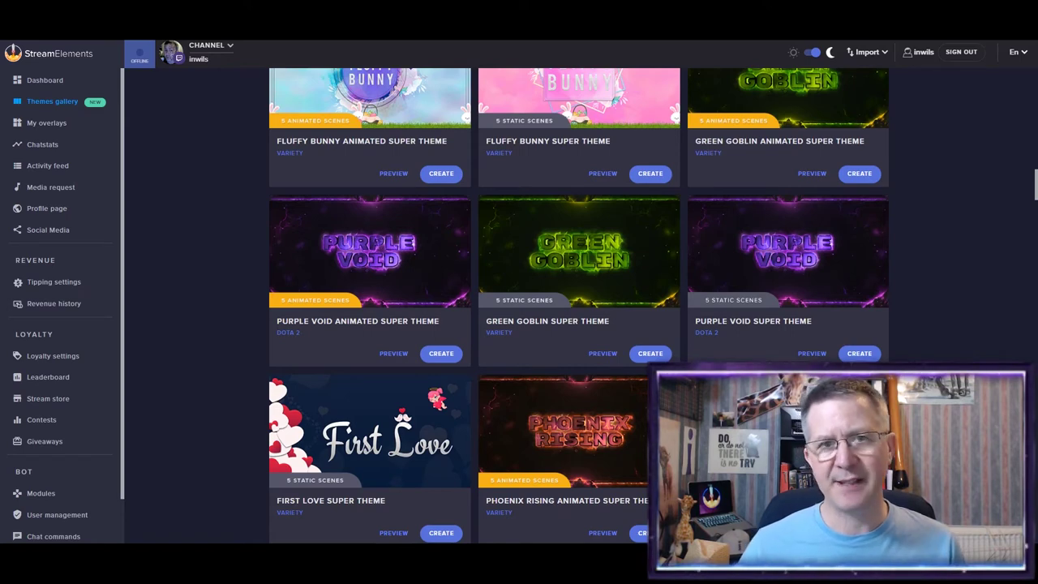
- Preview the Purple Void Animated Super Theme and go through its in-game, talk, start, BRB and end scenes
{"action": "left_click", "coordinate": [388, 357]}
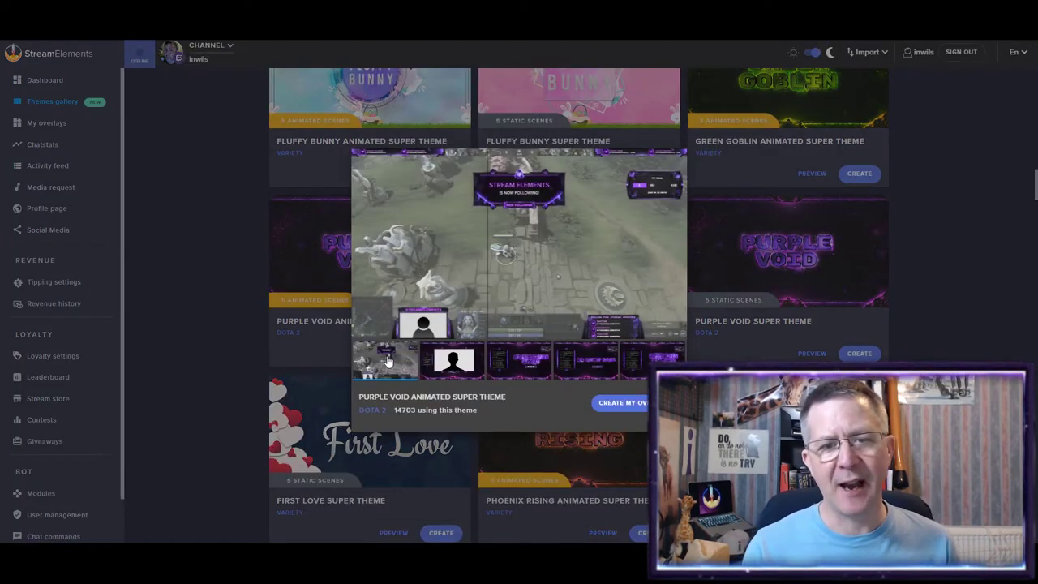
{"action": "mouse_move", "coordinate": [484, 228]}
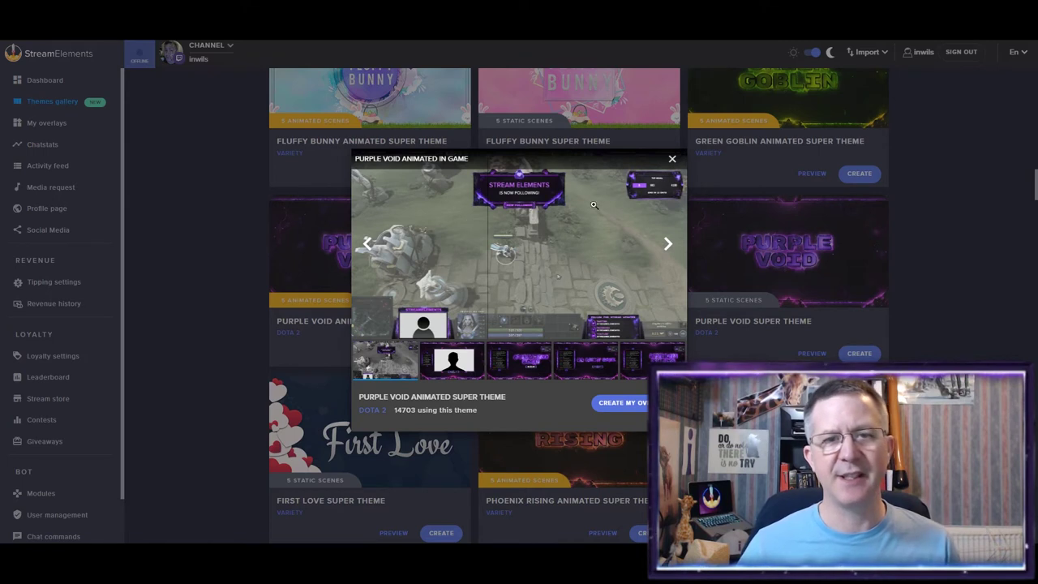
{"action": "left_click", "coordinate": [667, 244]}
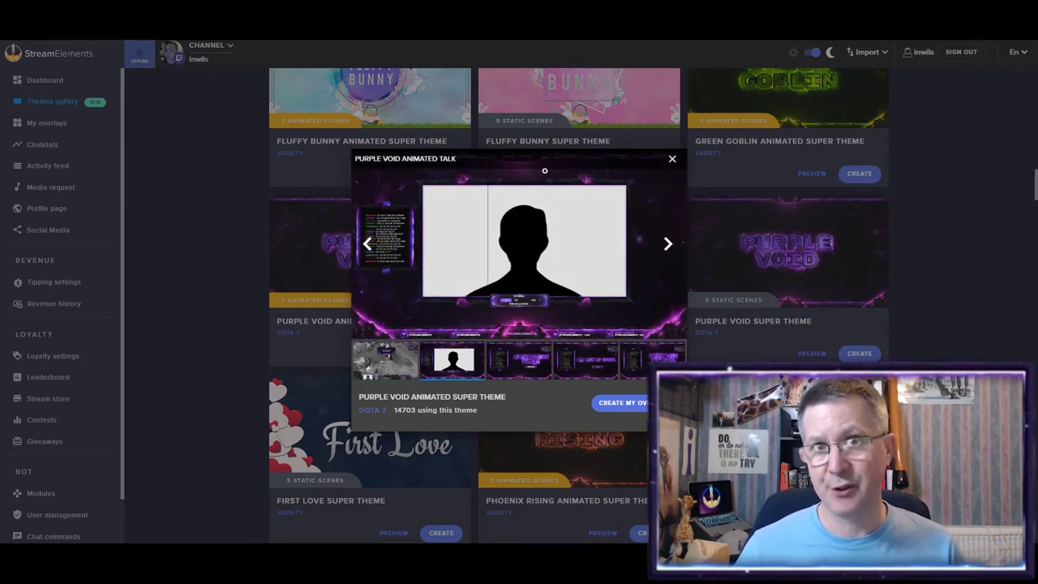
{"action": "left_click", "coordinate": [667, 245]}
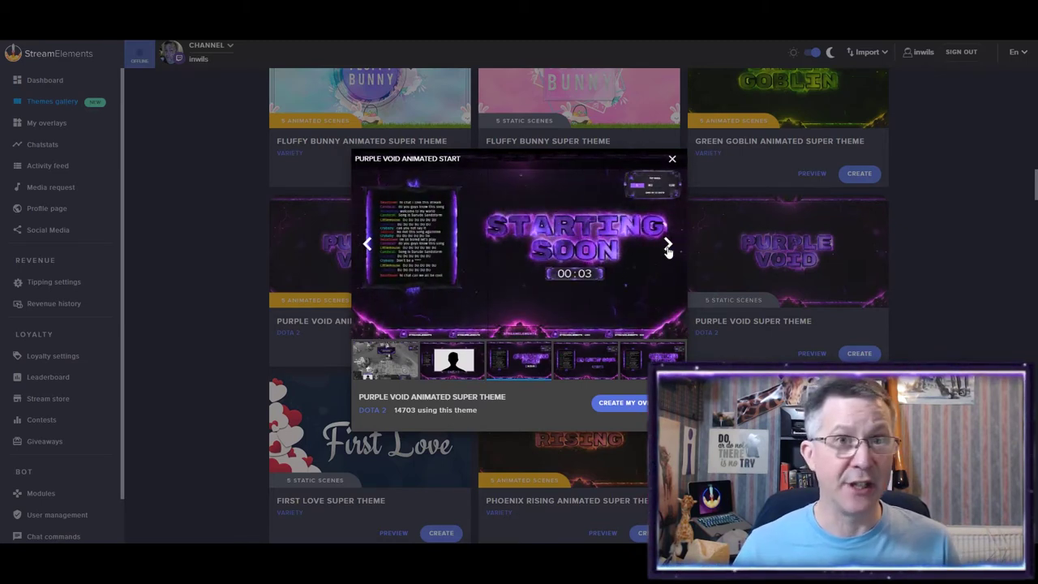
{"action": "left_click", "coordinate": [667, 245]}
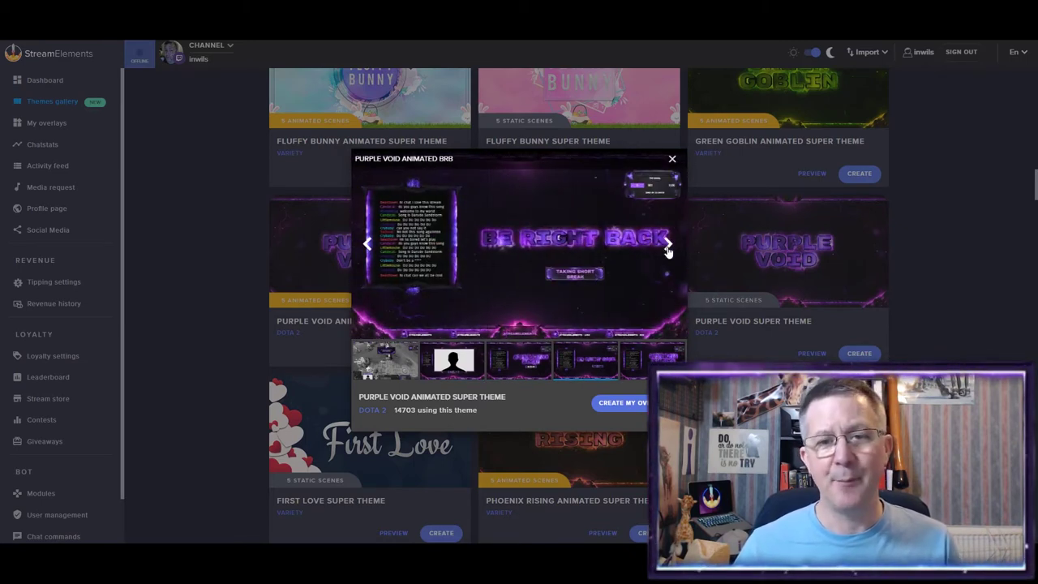
{"action": "left_click", "coordinate": [667, 245]}
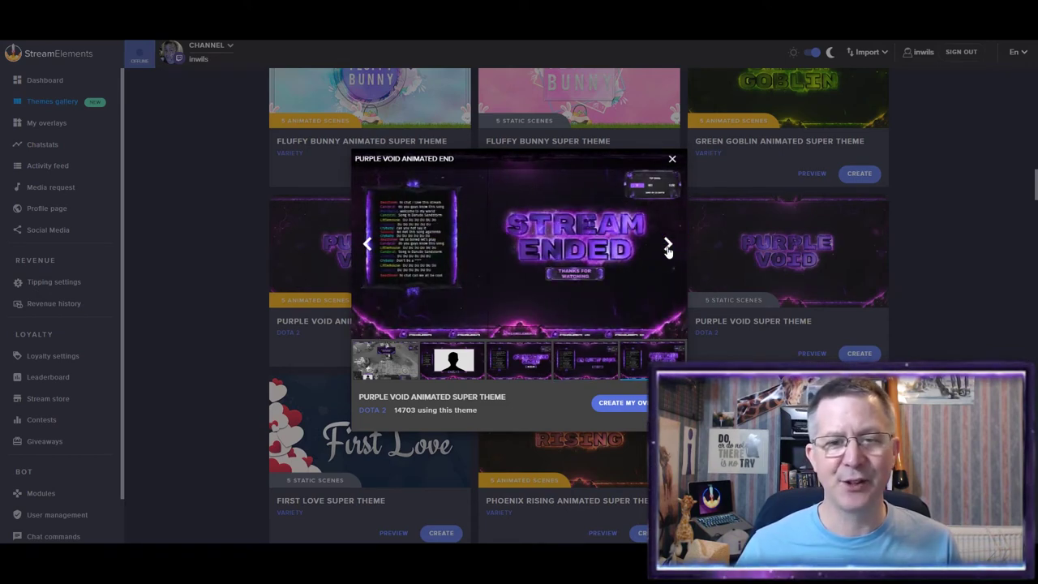
{"action": "left_click", "coordinate": [668, 246]}
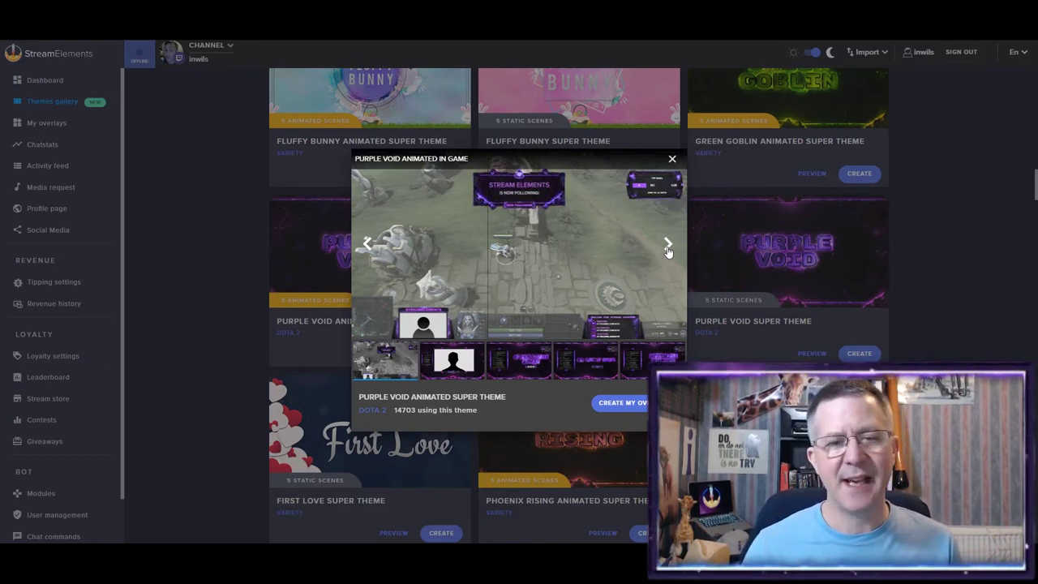
- View the Purple Void in-game and talk scenes enlarged and close the theme preview
{"action": "left_click", "coordinate": [519, 276]}
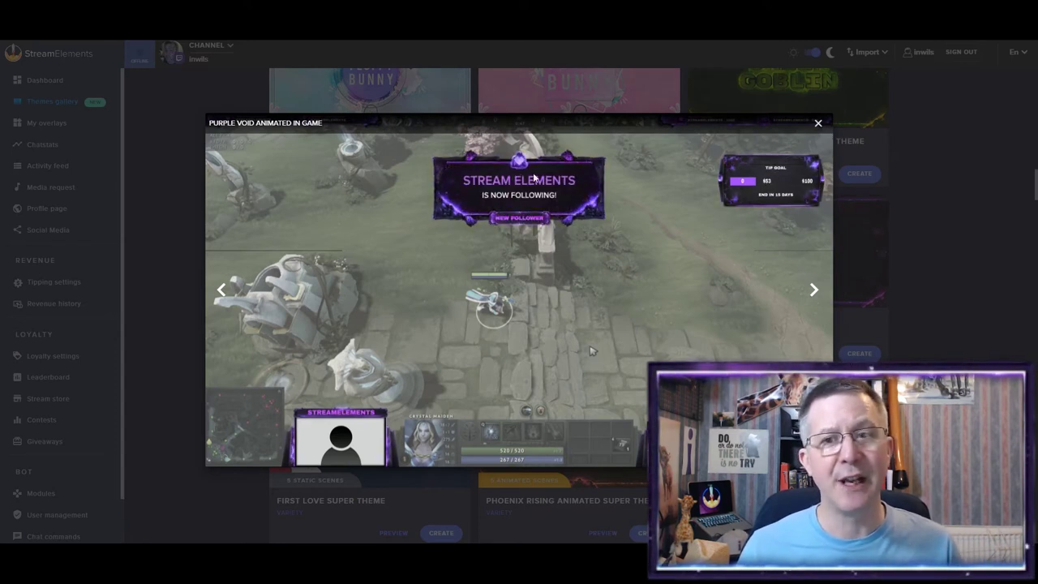
{"action": "left_click", "coordinate": [813, 293]}
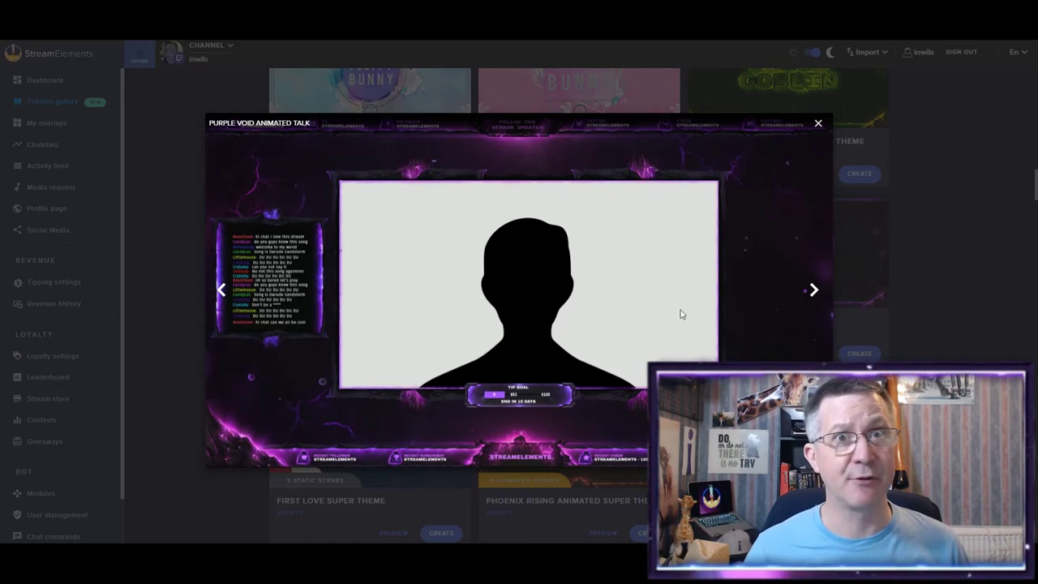
{"action": "left_click", "coordinate": [818, 125]}
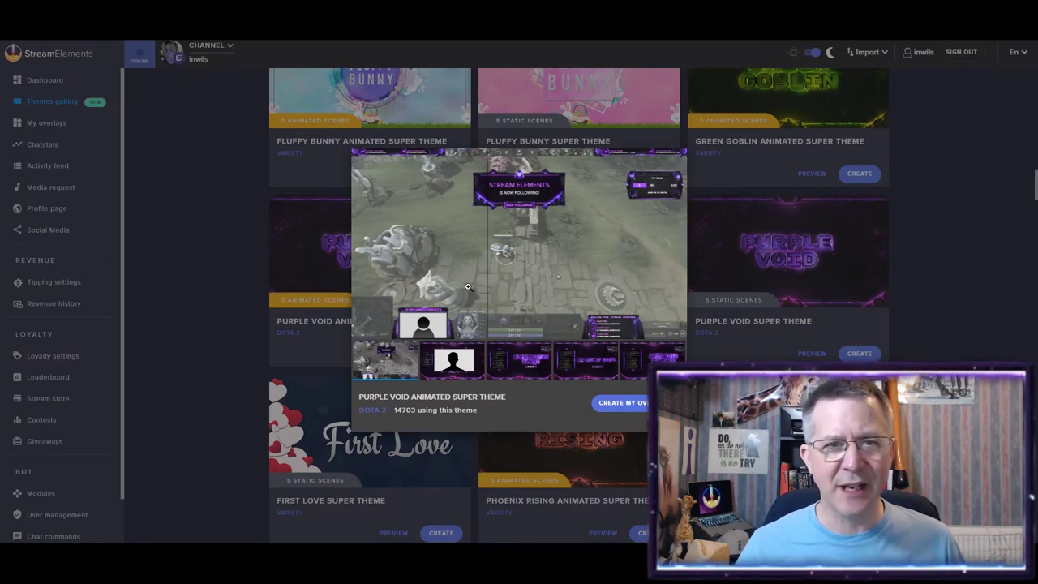
{"action": "left_click", "coordinate": [672, 161]}
- Preview the Blue Metropolis Animated Super Theme, view its in-game scene enlarged and close the preview
{"action": "scroll", "coordinate": [747, 272], "scroll_direction": "up", "scroll_amount": 7}
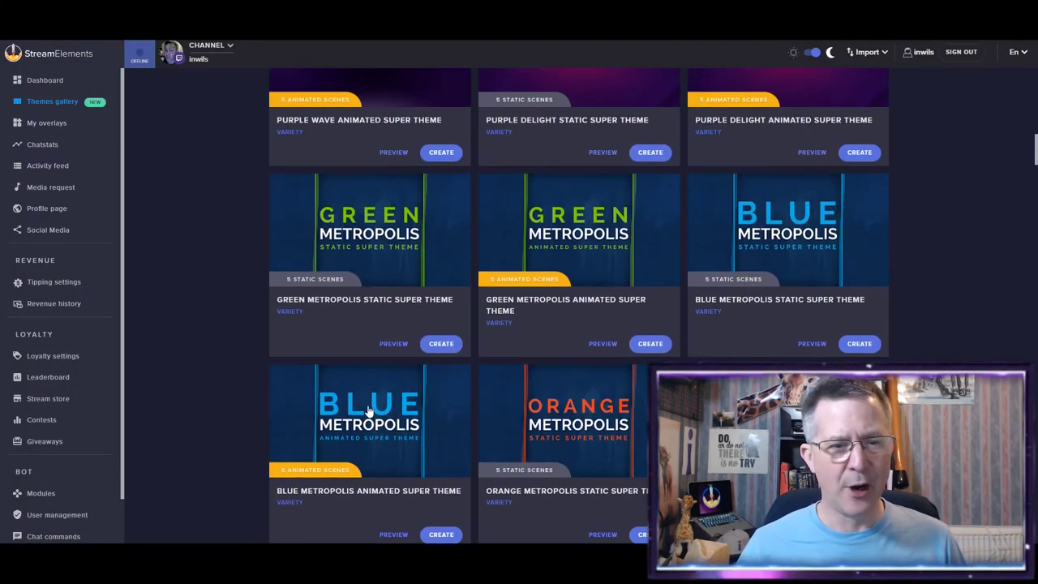
{"action": "left_click", "coordinate": [369, 411]}
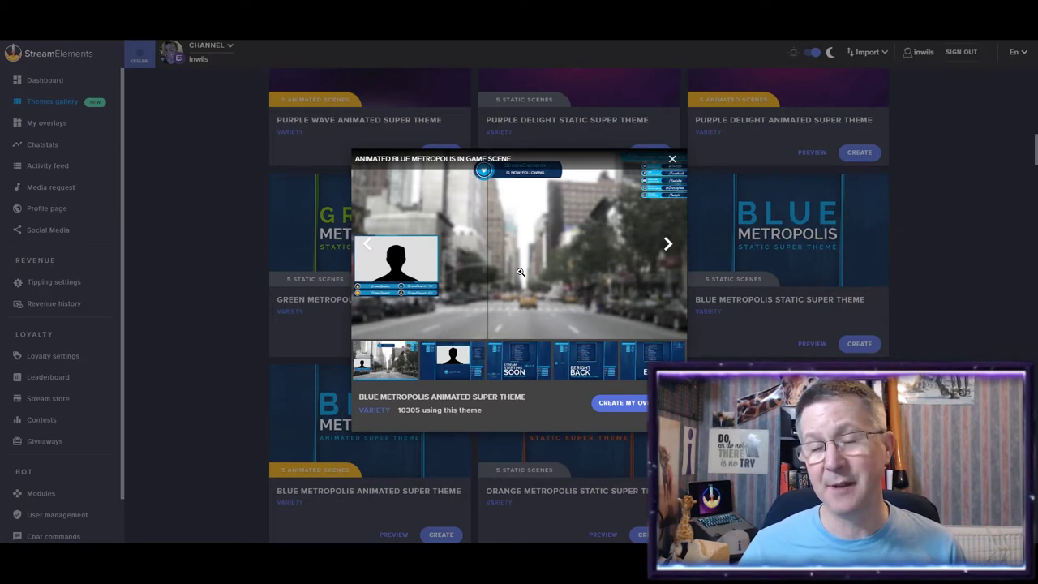
{"action": "left_click", "coordinate": [520, 271]}
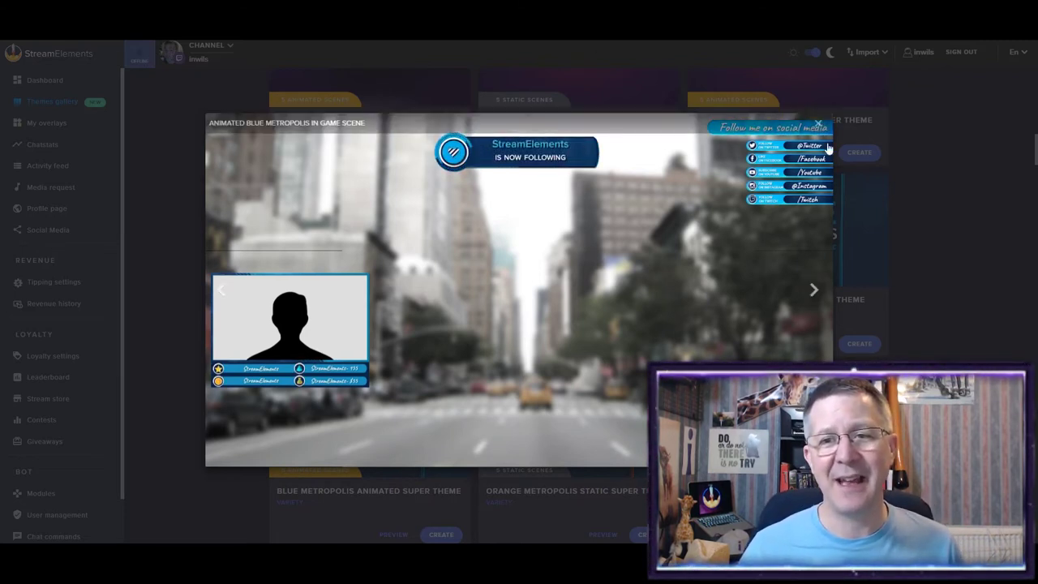
{"action": "left_click", "coordinate": [916, 234]}
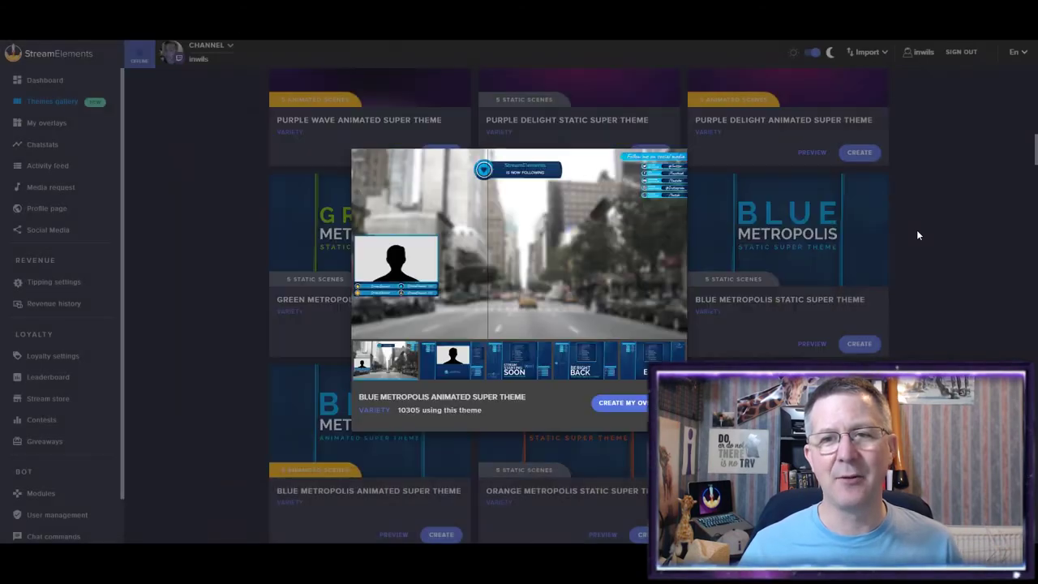
{"action": "left_click", "coordinate": [669, 163]}
- Browse the gallery's collection of static and animated alert packages
{"action": "scroll", "coordinate": [670, 165], "scroll_direction": "up", "scroll_amount": 10}
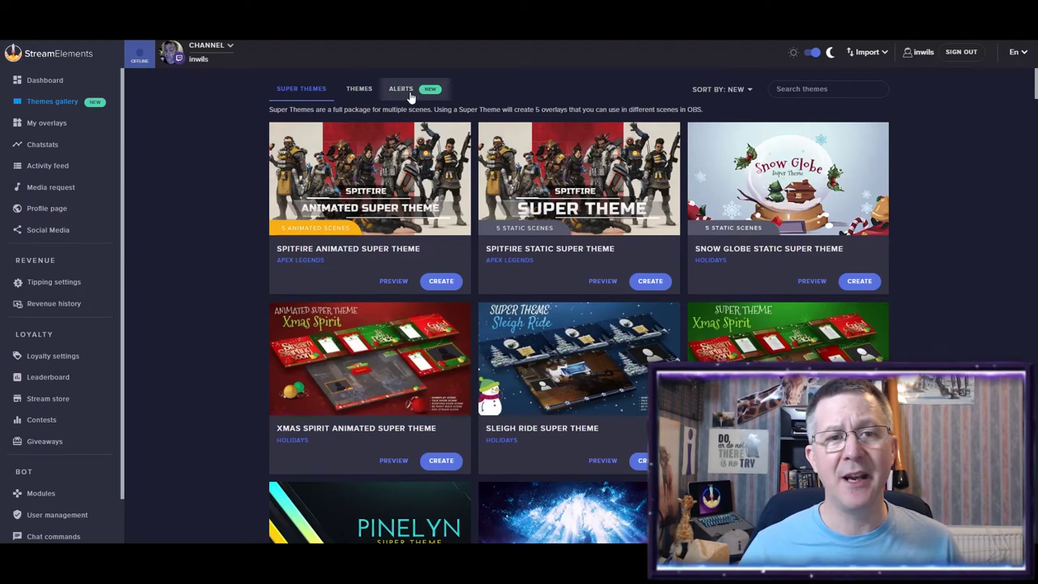
{"action": "left_click", "coordinate": [409, 94]}
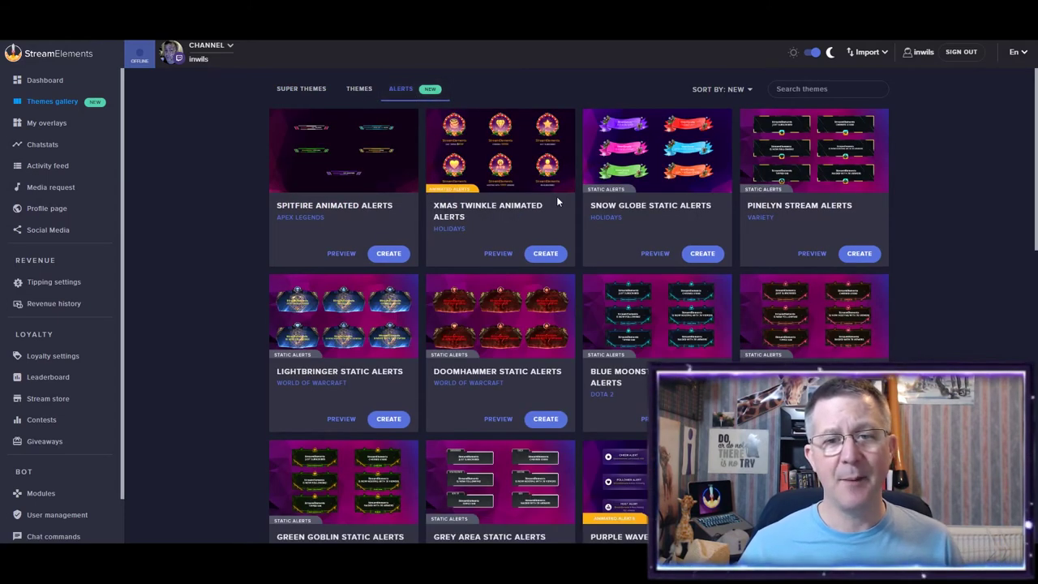
{"action": "scroll", "coordinate": [556, 197], "scroll_direction": "down", "scroll_amount": 2}
{"action": "scroll", "coordinate": [556, 199], "scroll_direction": "down", "scroll_amount": 5}
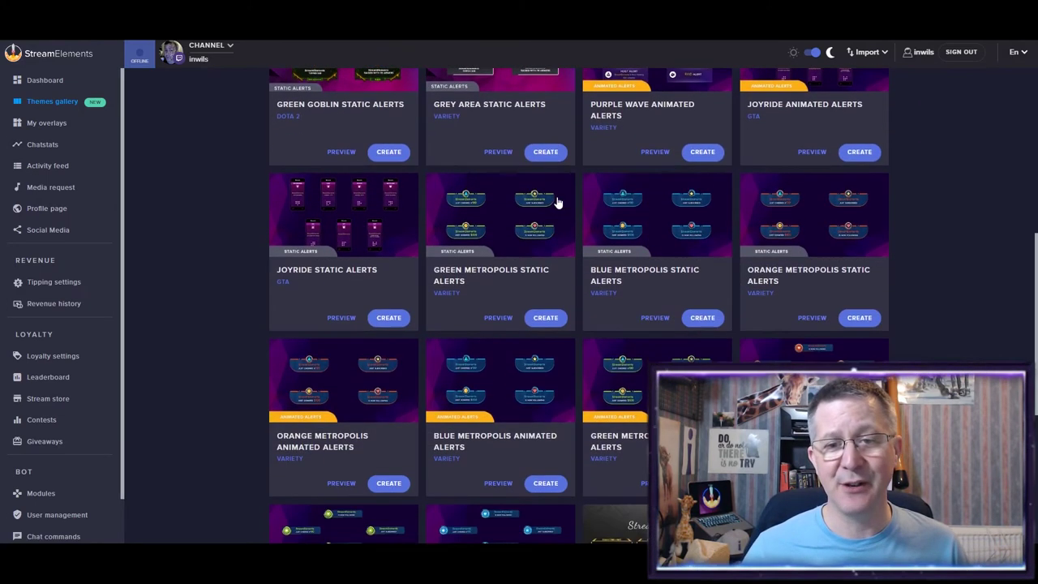
{"action": "scroll", "coordinate": [556, 201], "scroll_direction": "down", "scroll_amount": 3}
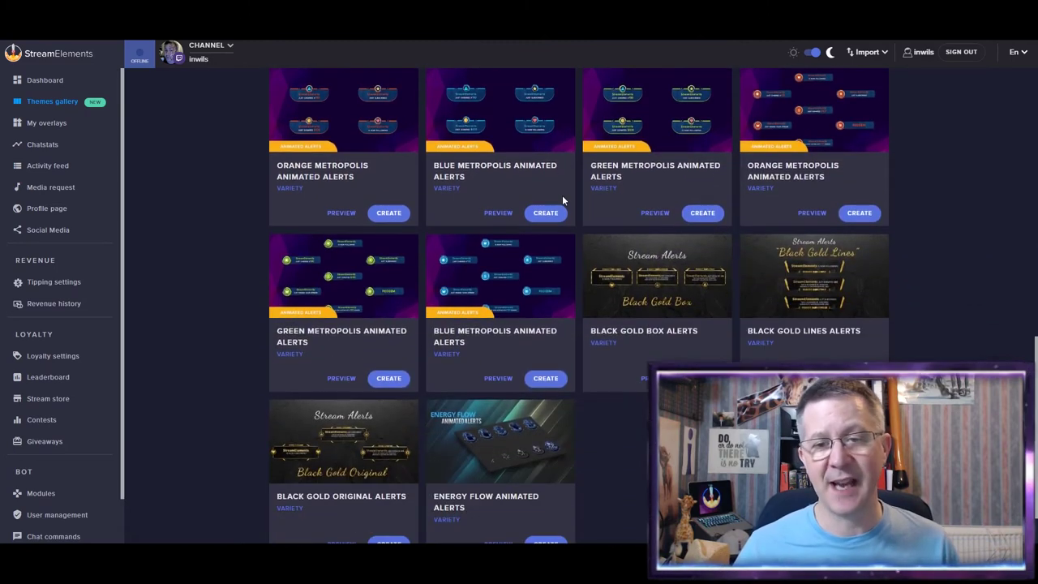
{"action": "scroll", "coordinate": [563, 223], "scroll_direction": "up", "scroll_amount": 10}
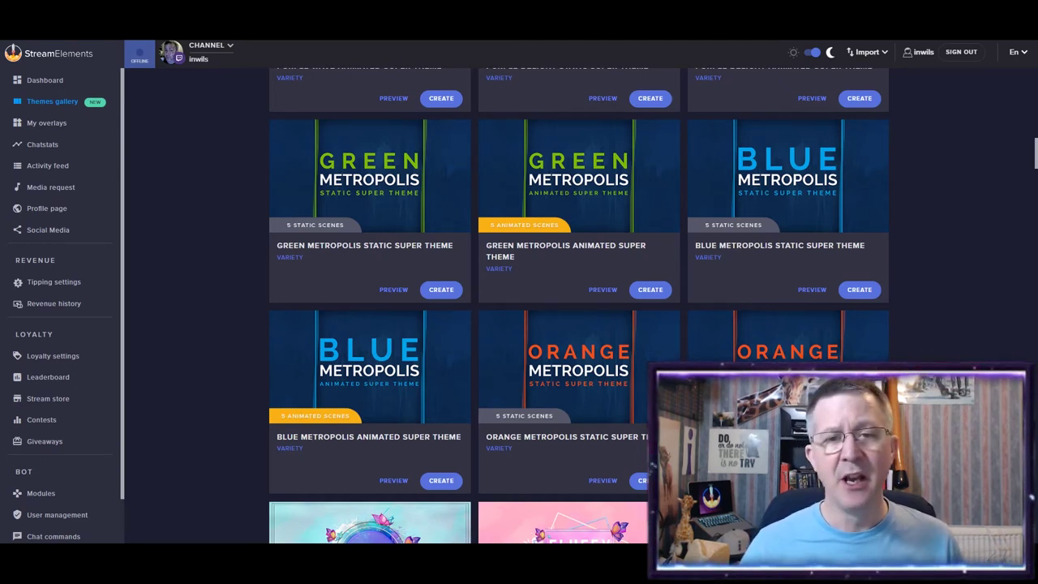
- Show the gallery's single-overlay themes and preview the Poly Grunge Talk Overlay
{"action": "scroll", "coordinate": [579, 308], "scroll_direction": "up", "scroll_amount": 15}
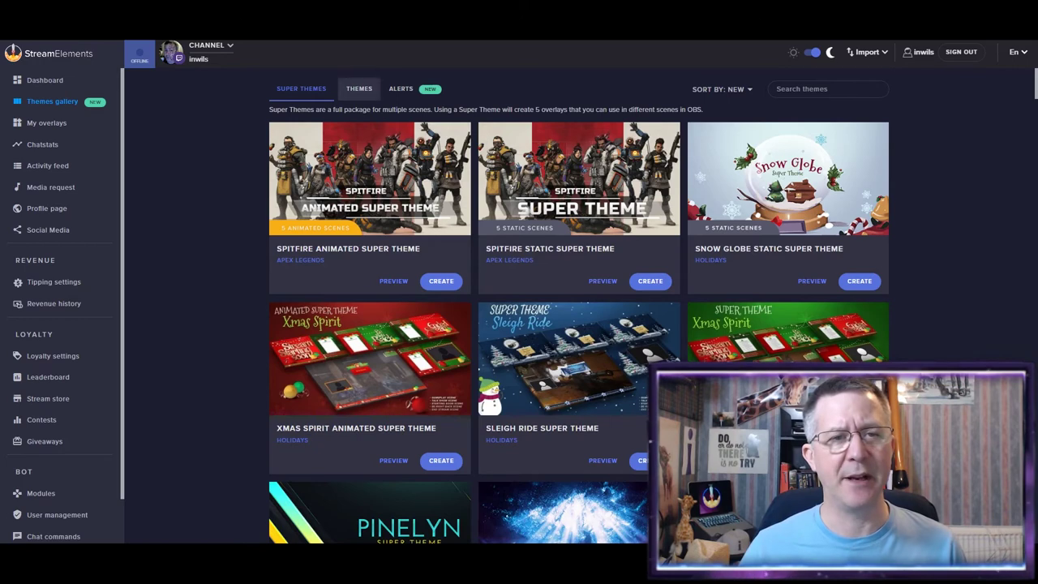
{"action": "left_click", "coordinate": [359, 89]}
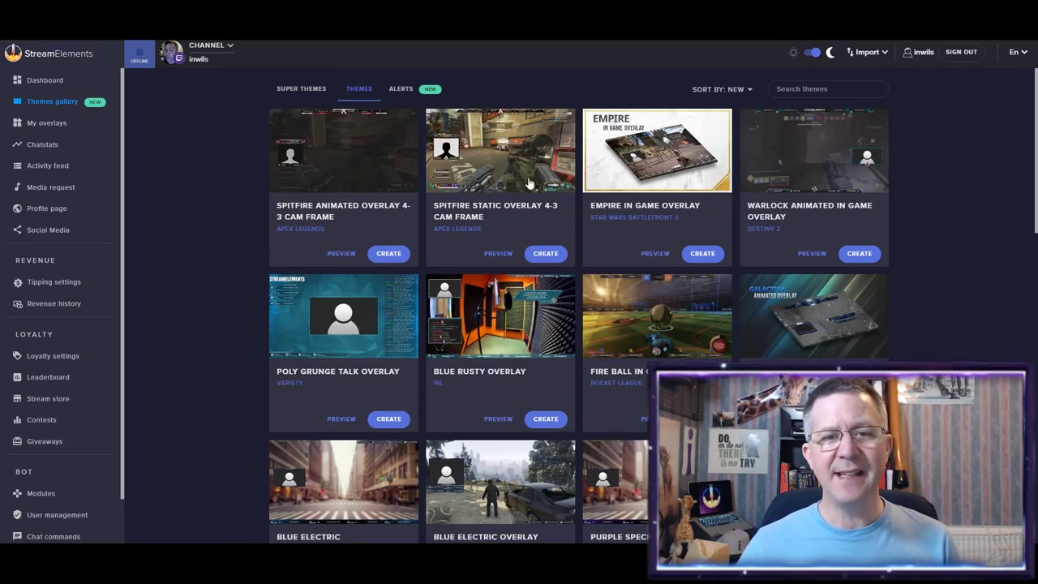
{"action": "scroll", "coordinate": [513, 334], "scroll_direction": "down", "scroll_amount": 1}
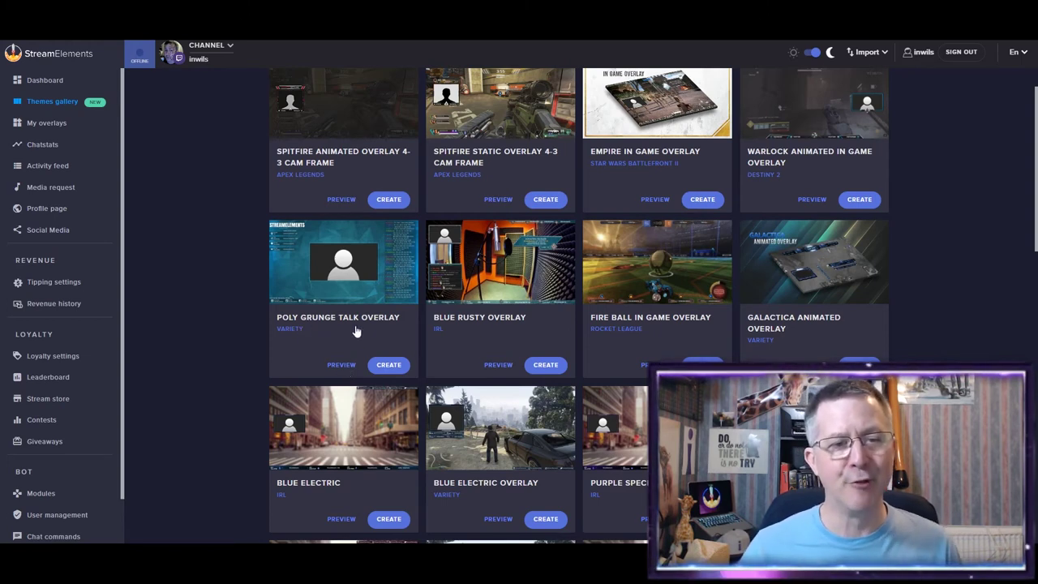
{"action": "left_click", "coordinate": [341, 366]}
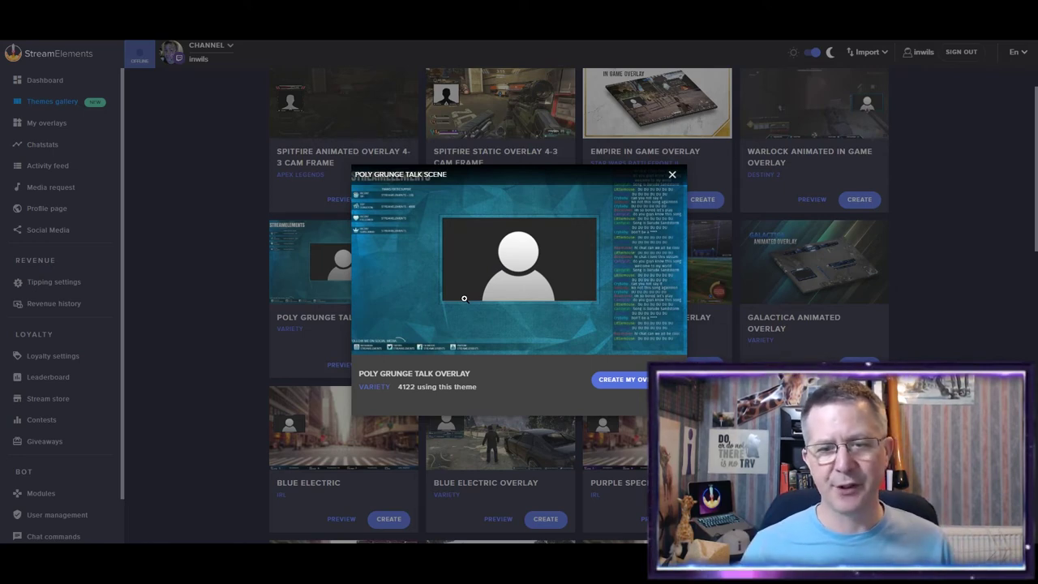
{"action": "left_click", "coordinate": [672, 174]}
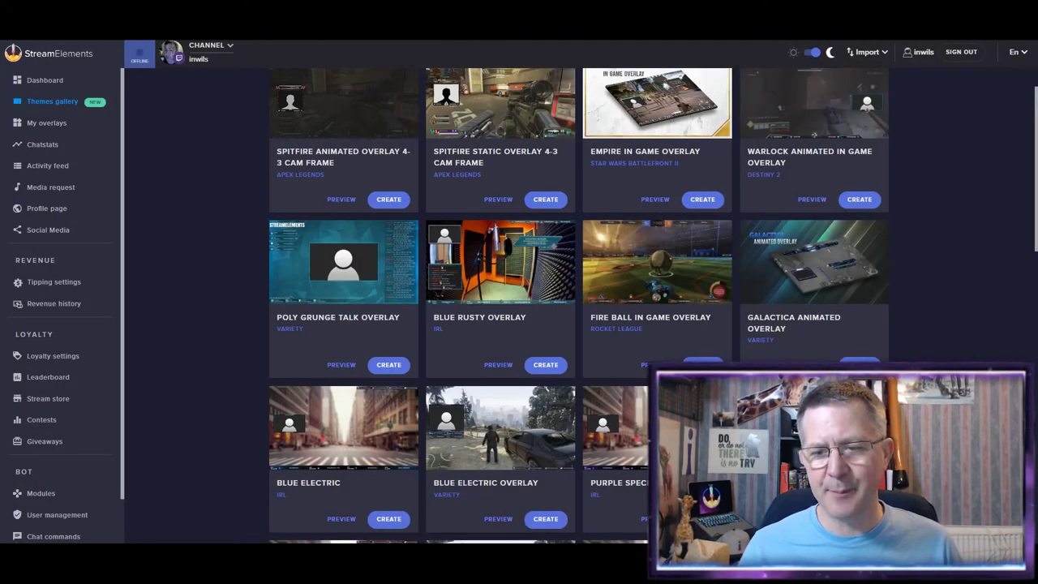
- Preview the Purple Speck Overlay, view its in-game scene enlarged and close the preview
{"action": "left_click", "coordinate": [538, 297]}
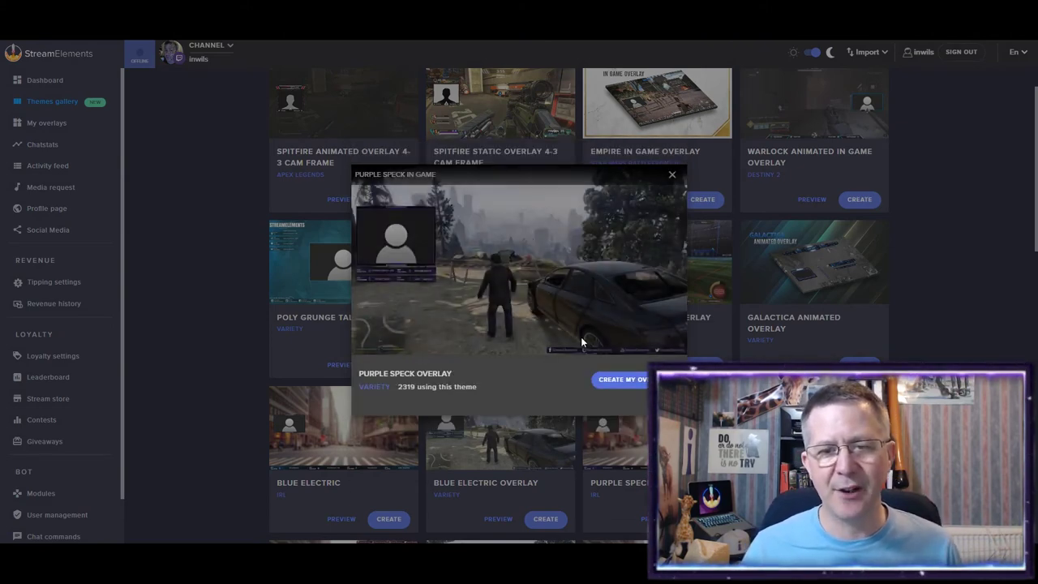
{"action": "left_click", "coordinate": [419, 280]}
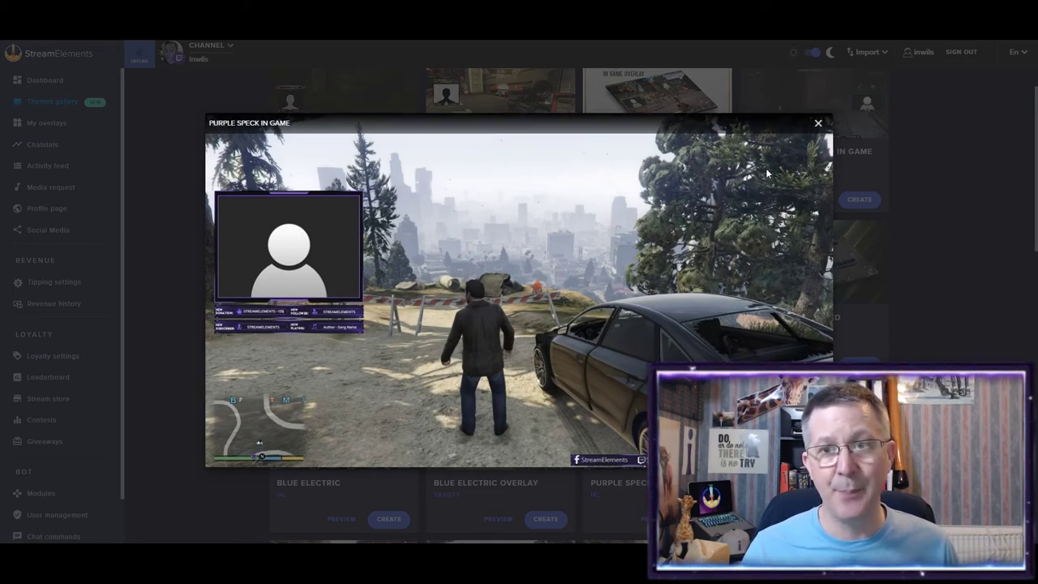
{"action": "left_click", "coordinate": [817, 123]}
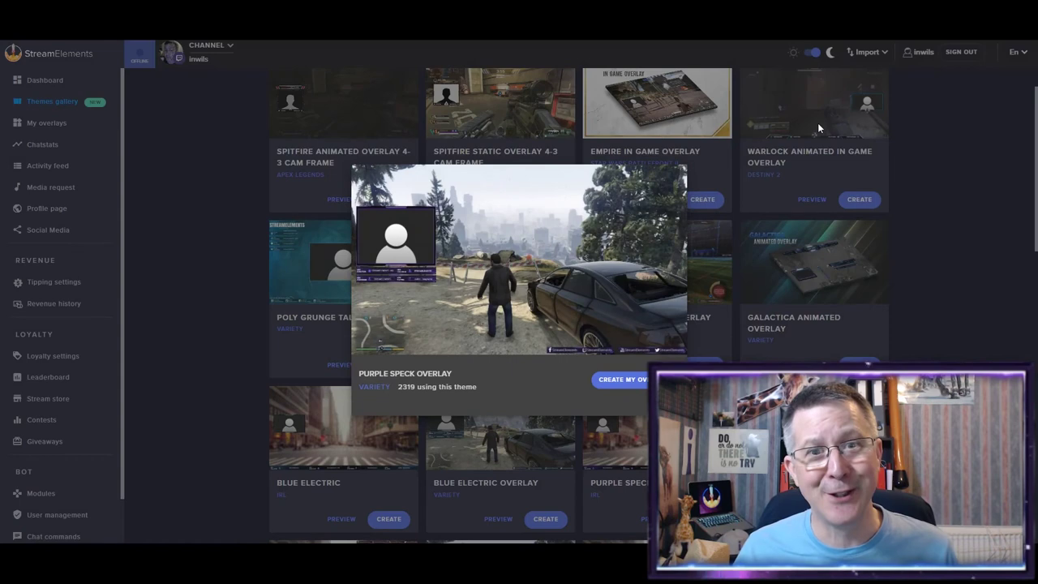
{"action": "left_click", "coordinate": [921, 309]}
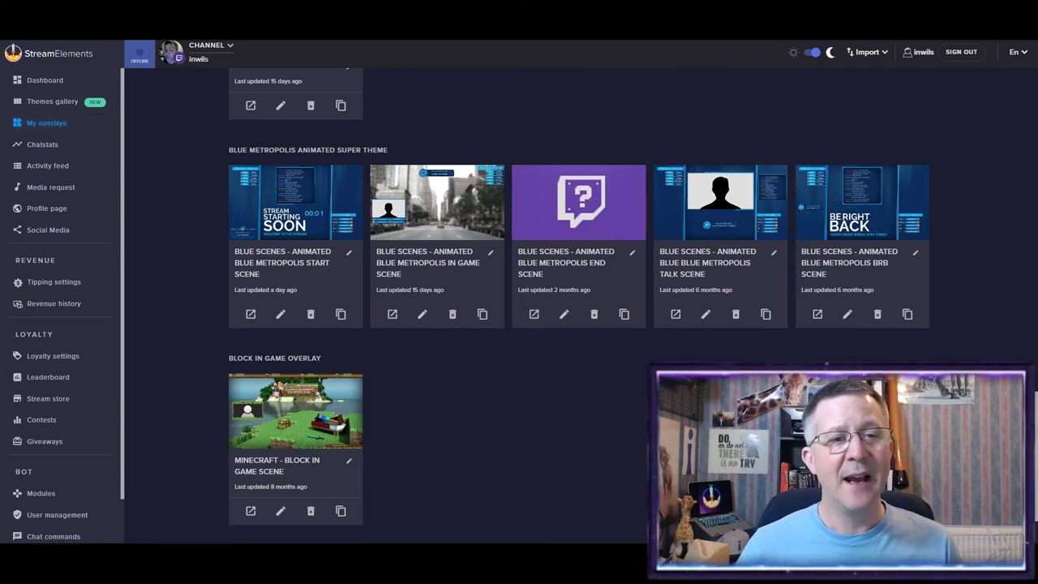
- Look through the channel's saved overlays, from the Blue Metropolis scenes up to the start of the list
{"action": "scroll", "coordinate": [579, 308], "scroll_direction": "up", "scroll_amount": 10}
{"action": "scroll", "coordinate": [579, 308], "scroll_direction": "up", "scroll_amount": 6}
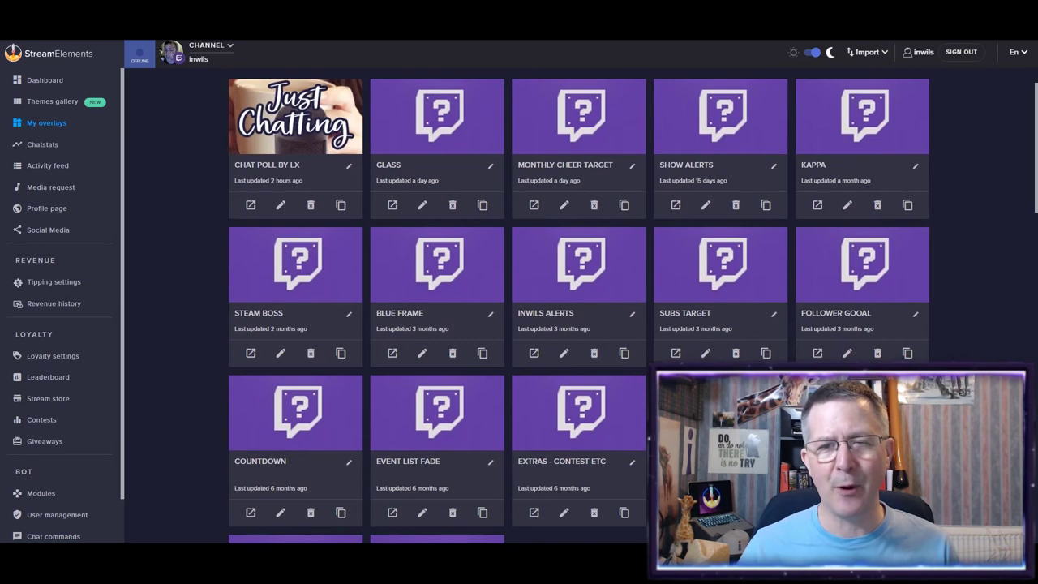
- Review the saved overlays group by group down to the Block In Game Overlay, and return to the individual overlays
{"action": "scroll", "coordinate": [578, 308], "scroll_direction": "down", "scroll_amount": 6}
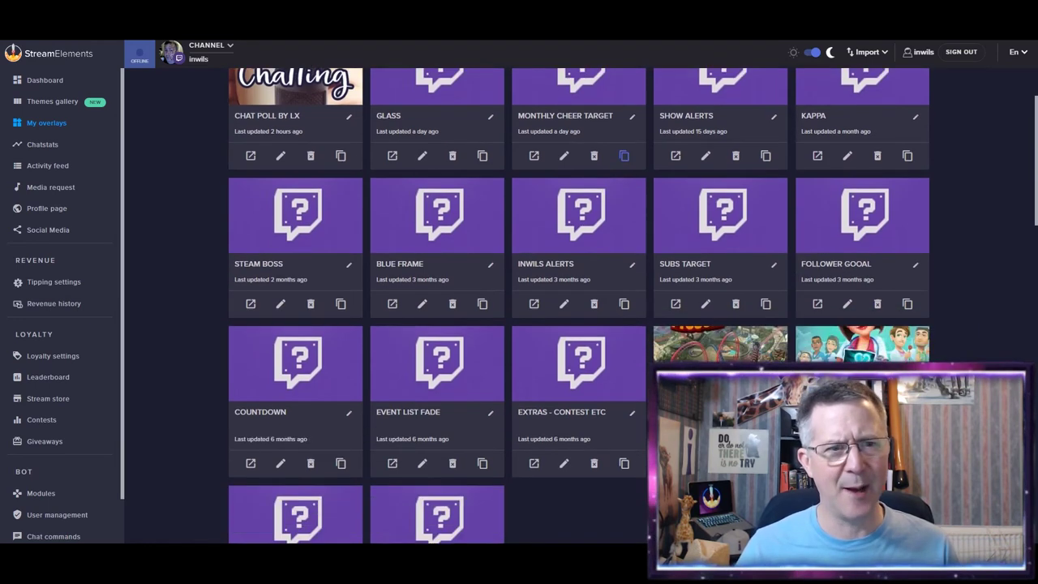
{"action": "scroll", "coordinate": [579, 308], "scroll_direction": "down", "scroll_amount": 1}
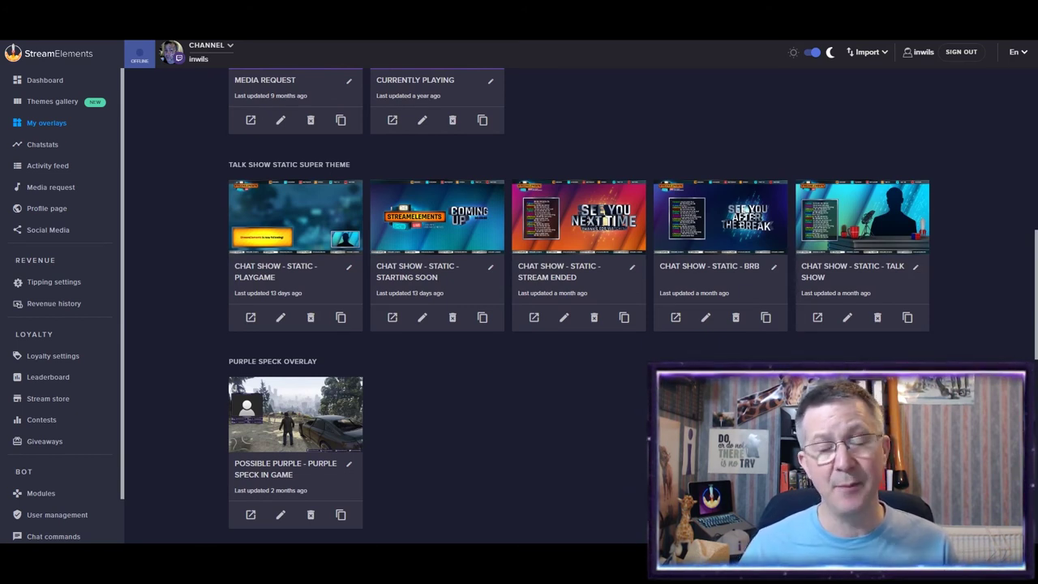
{"action": "scroll", "coordinate": [579, 308], "scroll_direction": "down", "scroll_amount": 7}
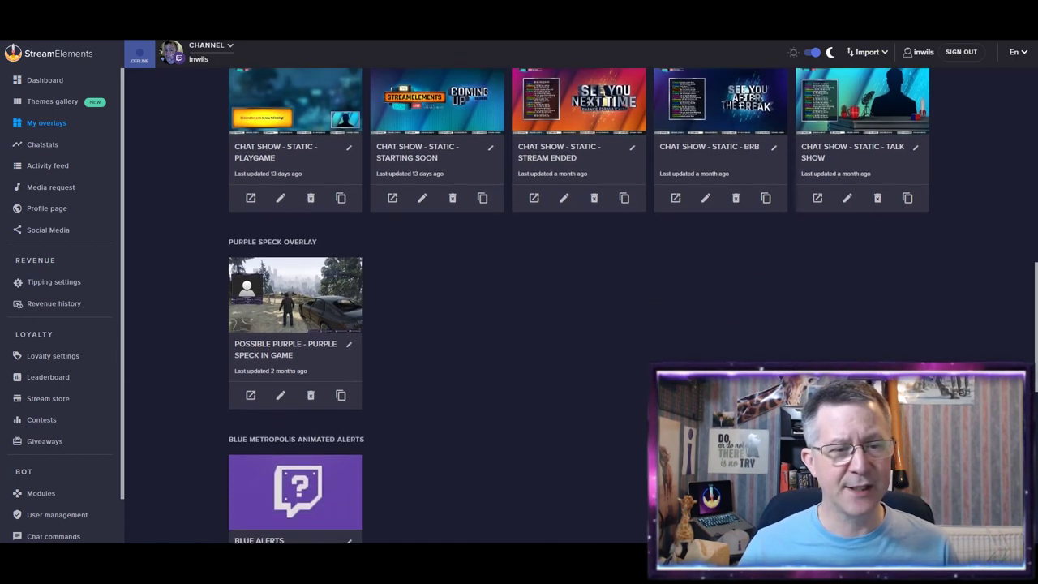
{"action": "scroll", "coordinate": [579, 308], "scroll_direction": "down", "scroll_amount": 4}
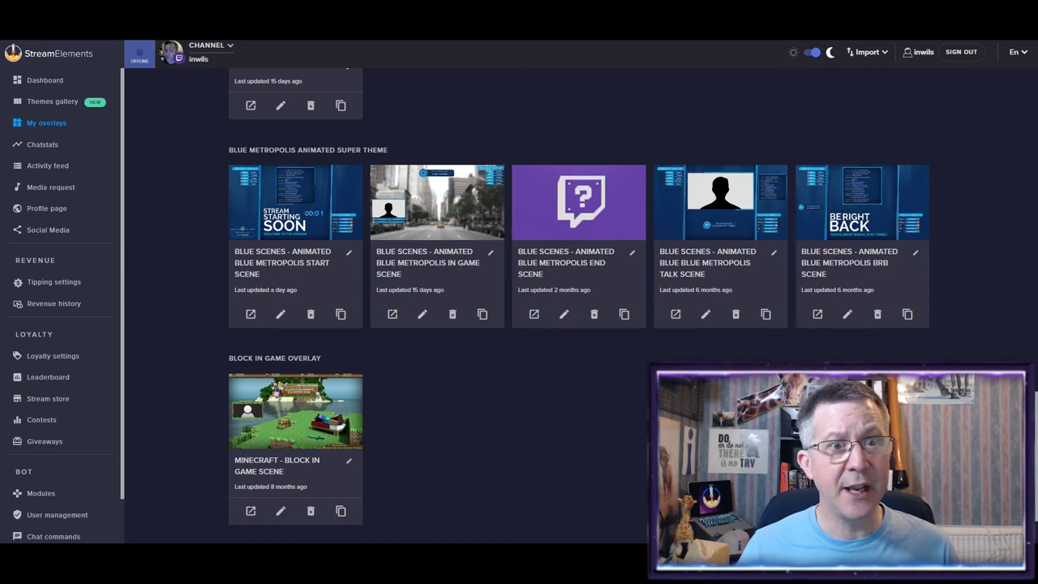
{"action": "scroll", "coordinate": [579, 308], "scroll_direction": "down", "scroll_amount": 2}
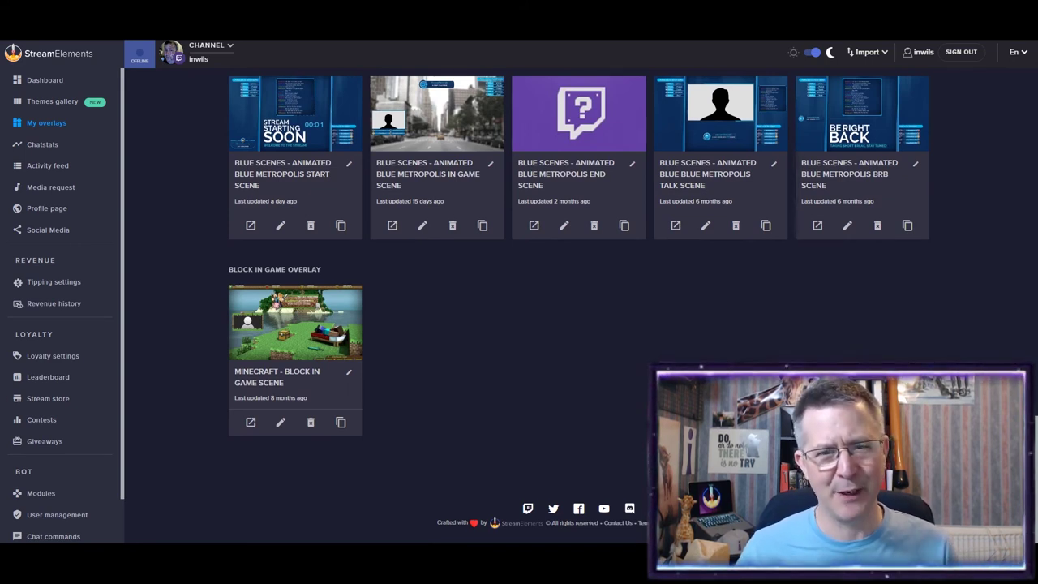
{"action": "scroll", "coordinate": [579, 310], "scroll_direction": "up", "scroll_amount": 2}
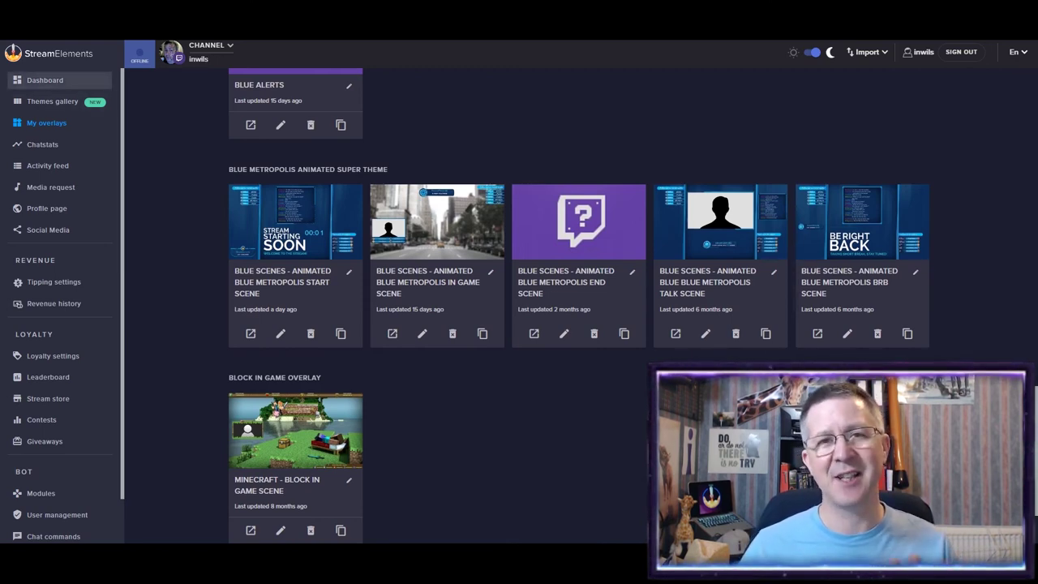
{"action": "scroll", "coordinate": [578, 308], "scroll_direction": "up", "scroll_amount": 15}
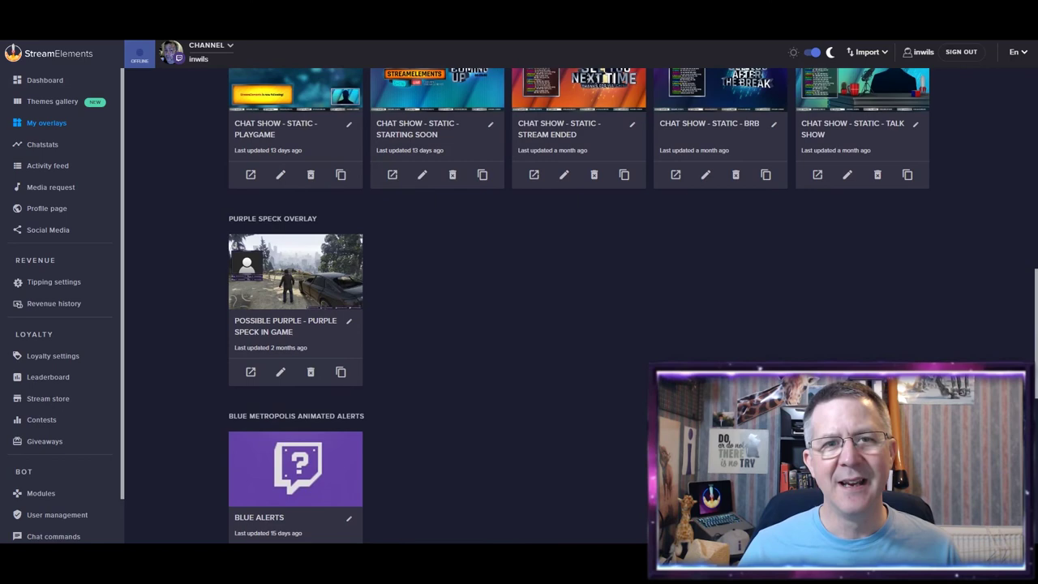
{"action": "scroll", "coordinate": [579, 308], "scroll_direction": "down", "scroll_amount": 3}
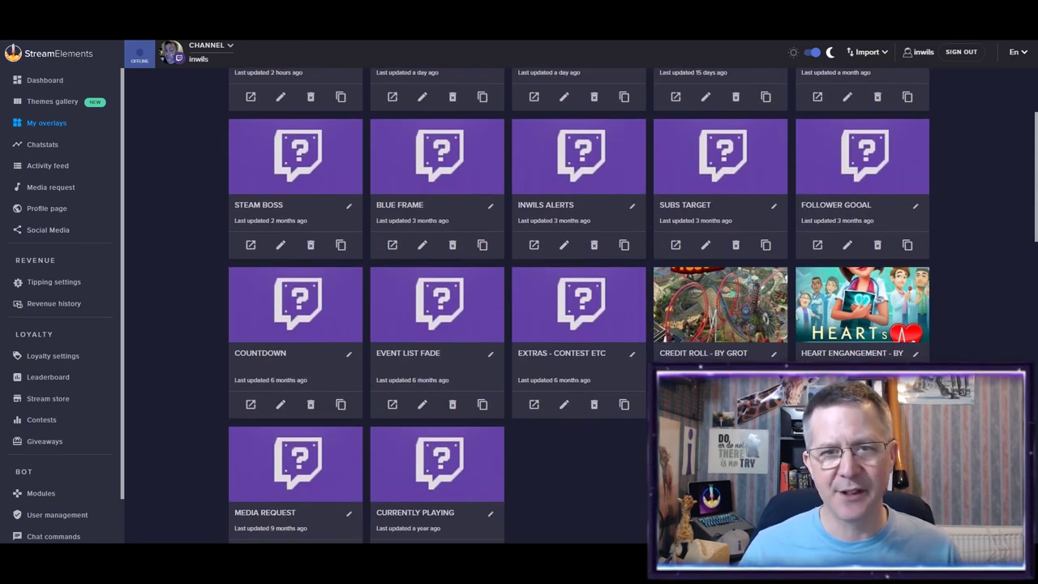